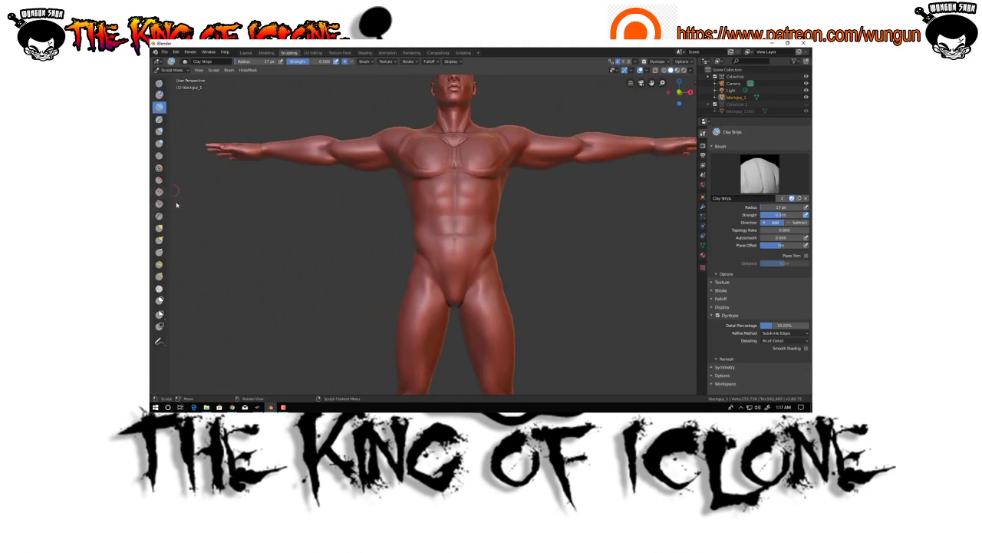
Even out the chest muscles with the Fill brush and build up the upper chest with the Clay brush at 31 px radius.
click(159, 191)
mouse_move(307, 176)
middle_down()
mouse_move(466, 159)
mouse_move(472, 198)
mouse_move(459, 168)
mouse_move(423, 203)
mouse_move(447, 156)
mouse_move(473, 158)
mouse_move(491, 180)
mouse_move(494, 218)
mouse_move(453, 192)
mouse_move(431, 192)
mouse_move(451, 158)
mouse_move(434, 157)
mouse_move(451, 176)
mouse_move(454, 245)
middle_up()
key(s)
key(bracketleft)
key(bracketleft)
key(c)
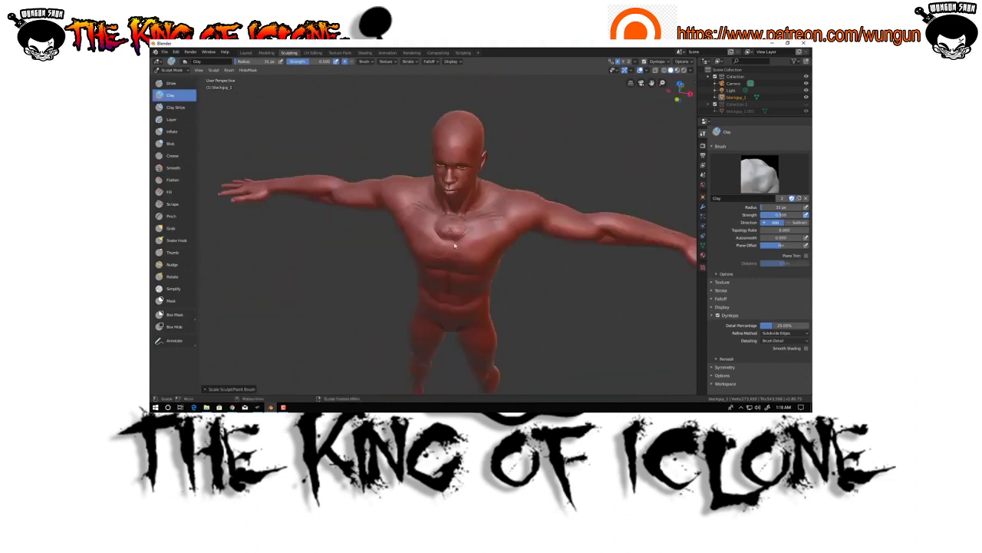
mouse_move(496, 202)
middle_down()
mouse_move(433, 207)
mouse_move(553, 178)
mouse_move(430, 212)
mouse_move(537, 192)
mouse_move(449, 130)
mouse_move(390, 138)
mouse_move(411, 154)
mouse_move(426, 189)
mouse_move(469, 192)
mouse_move(437, 181)
mouse_move(447, 223)
mouse_move(467, 173)
mouse_move(443, 182)
mouse_move(493, 166)
mouse_move(449, 208)
mouse_move(461, 184)
mouse_move(506, 159)
mouse_move(491, 212)
mouse_move(406, 125)
mouse_move(489, 201)
mouse_move(335, 193)
mouse_move(349, 246)
mouse_move(510, 222)
mouse_move(487, 165)
mouse_move(412, 228)
middle_up()
Build up a raised edge below the chest with the Clay Strips brush at 31 px radius.
key(c)
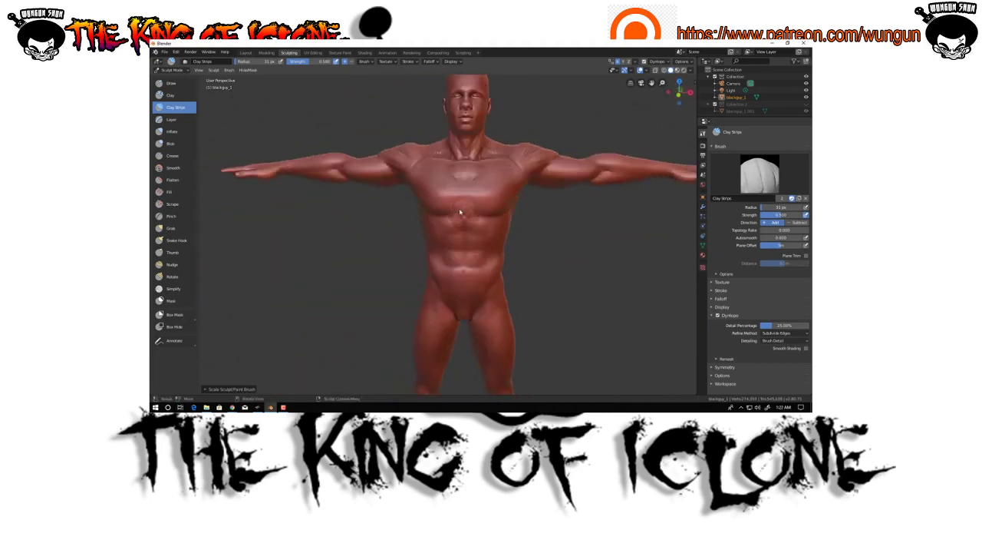
mouse_move(529, 220)
middle_down()
mouse_move(422, 213)
mouse_move(429, 226)
middle_up()
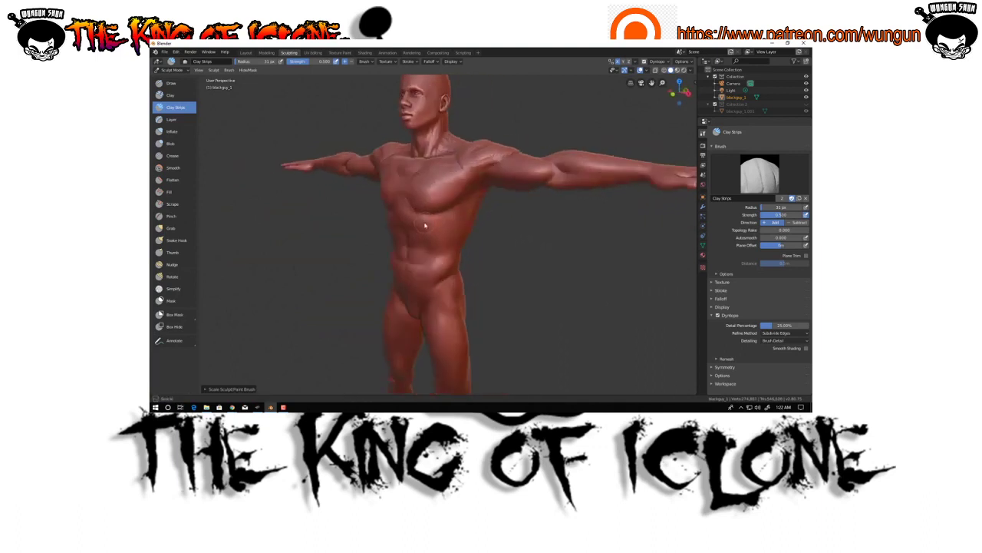
mouse_move(420, 222)
middle_down()
mouse_move(409, 178)
mouse_move(438, 151)
middle_up()
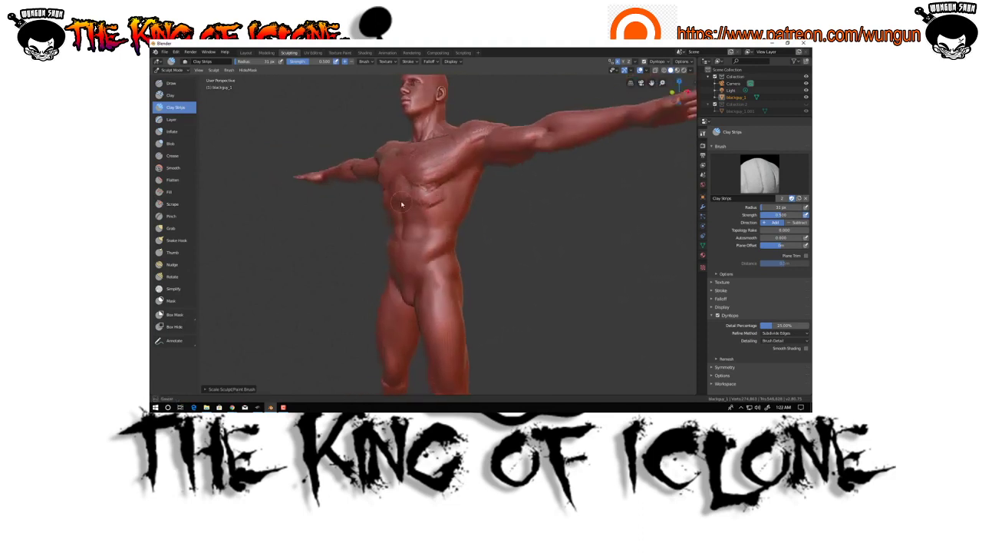
middle_drag(400, 203, 436, 208)
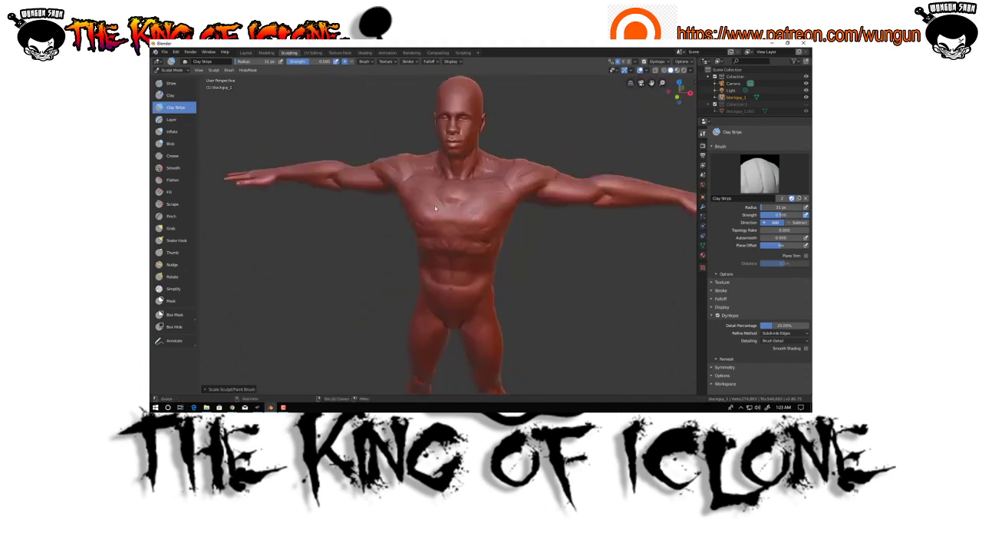
Add Clay Strips strokes over the ribs, abdomen and pelvis to rough out the suit's lower torso panels.
middle_drag(478, 168, 486, 206)
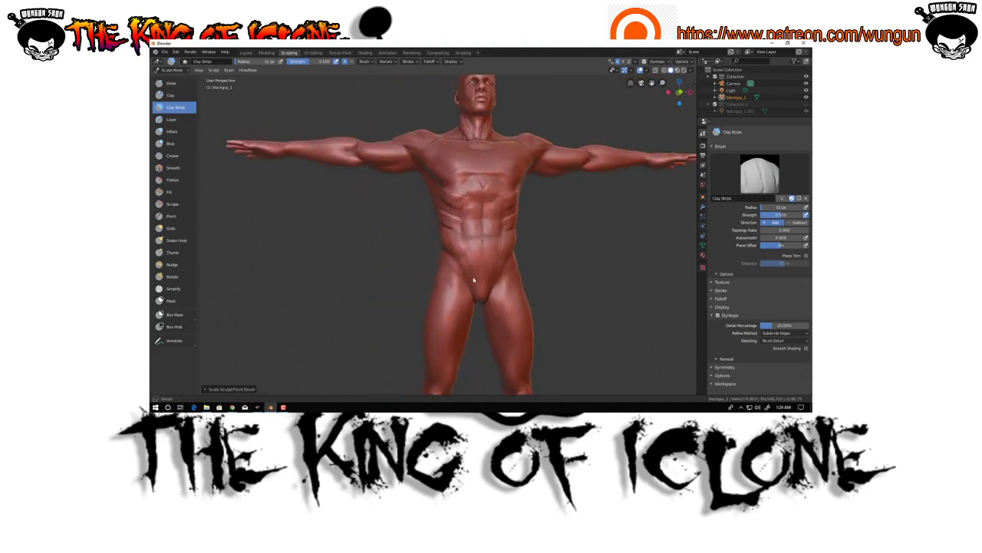
middle_drag(453, 251, 541, 220)
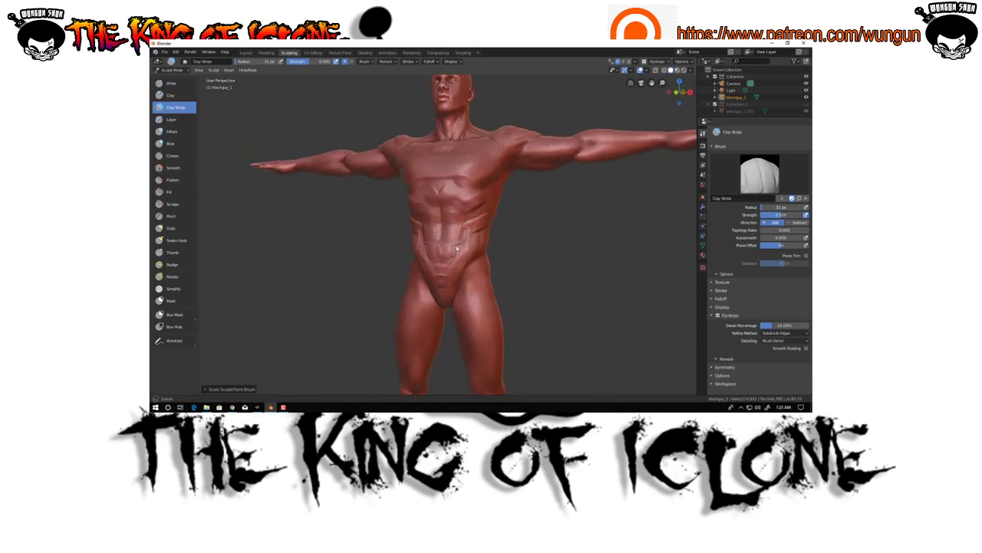
middle_drag(482, 228, 455, 187)
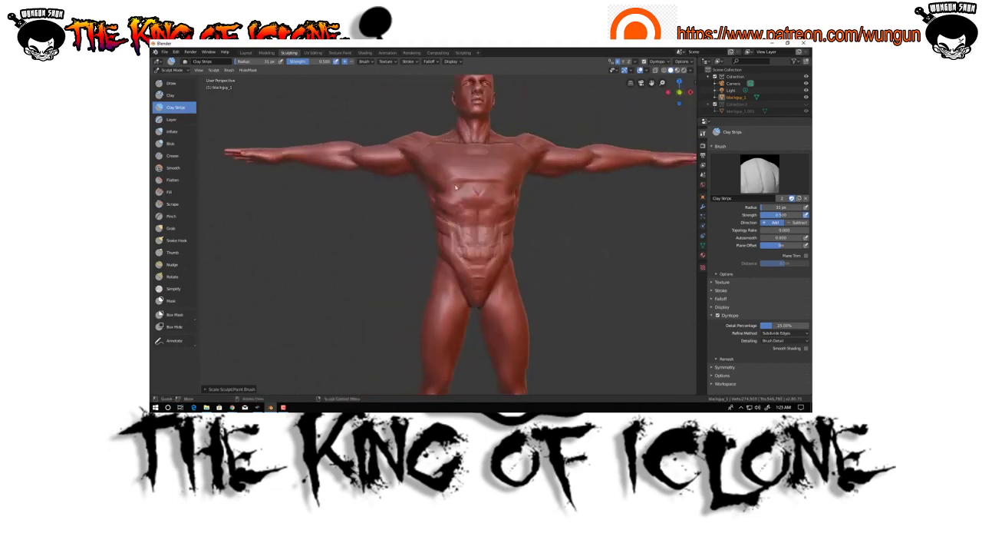
Flatten the built-up torso forms and sharpen the panel edges on the chest and abdomen with the Pinch brush.
mouse_move(500, 213)
middle_down()
mouse_move(468, 174)
mouse_move(520, 189)
mouse_move(481, 221)
mouse_move(525, 222)
mouse_move(441, 175)
mouse_move(502, 161)
mouse_move(484, 185)
mouse_move(434, 173)
mouse_move(443, 165)
mouse_move(439, 225)
mouse_move(490, 201)
mouse_move(451, 183)
mouse_move(492, 192)
mouse_move(529, 169)
mouse_move(560, 180)
mouse_move(452, 148)
mouse_move(419, 217)
mouse_move(435, 222)
mouse_move(505, 175)
mouse_move(401, 179)
mouse_move(473, 205)
mouse_move(522, 196)
mouse_move(414, 180)
mouse_move(492, 201)
mouse_move(415, 153)
middle_up()
key(shift+t)
key(p)
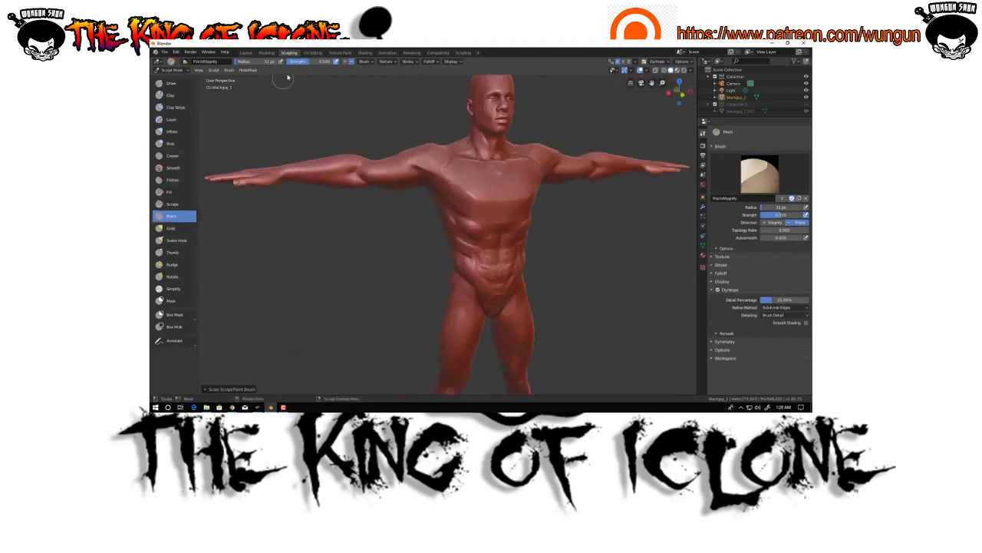
key(shift+f)
middle_drag(520, 198, 455, 230)
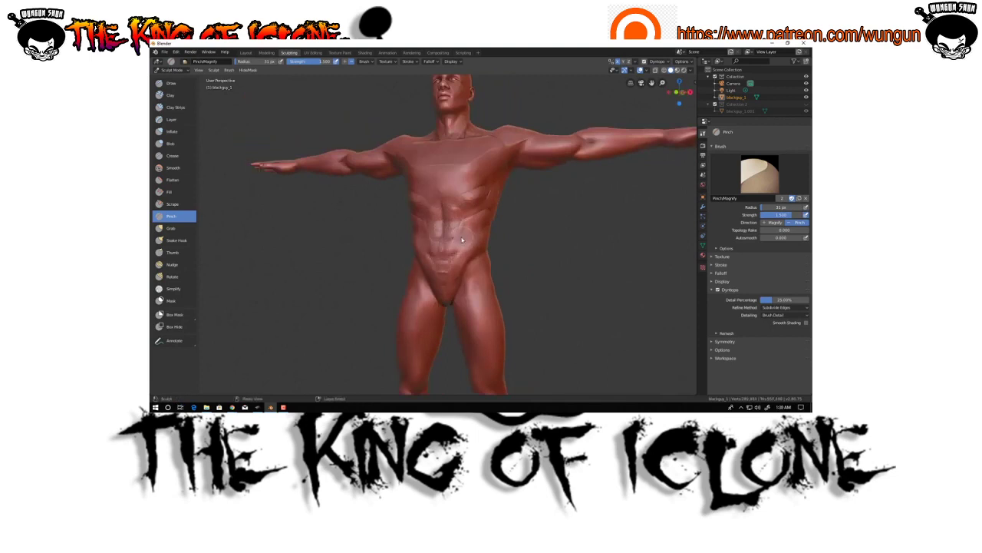
middle_drag(462, 240, 399, 217)
Carve seam lines around the collar and upper chest with the Crease brush at 25 px radius.
key(shift+c)
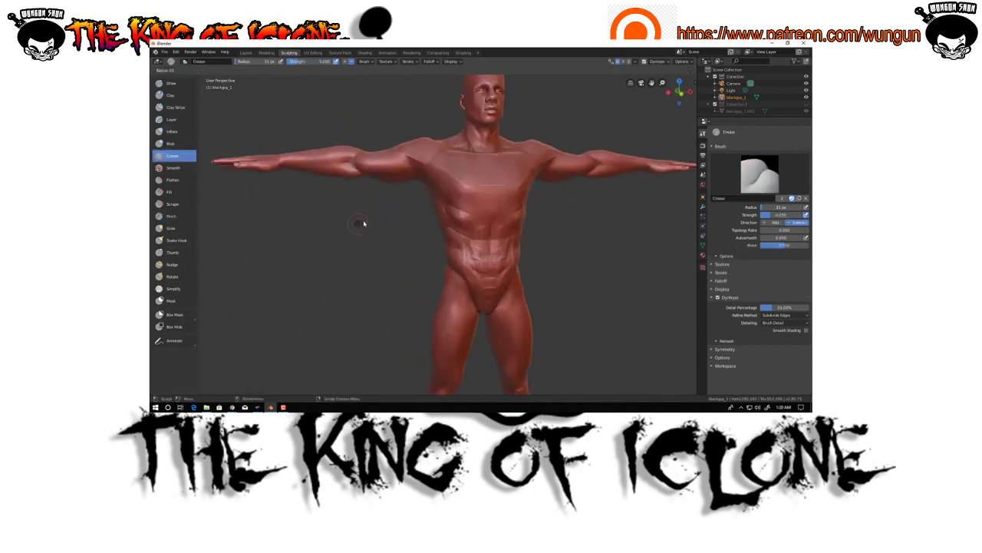
middle_drag(384, 222, 386, 263)
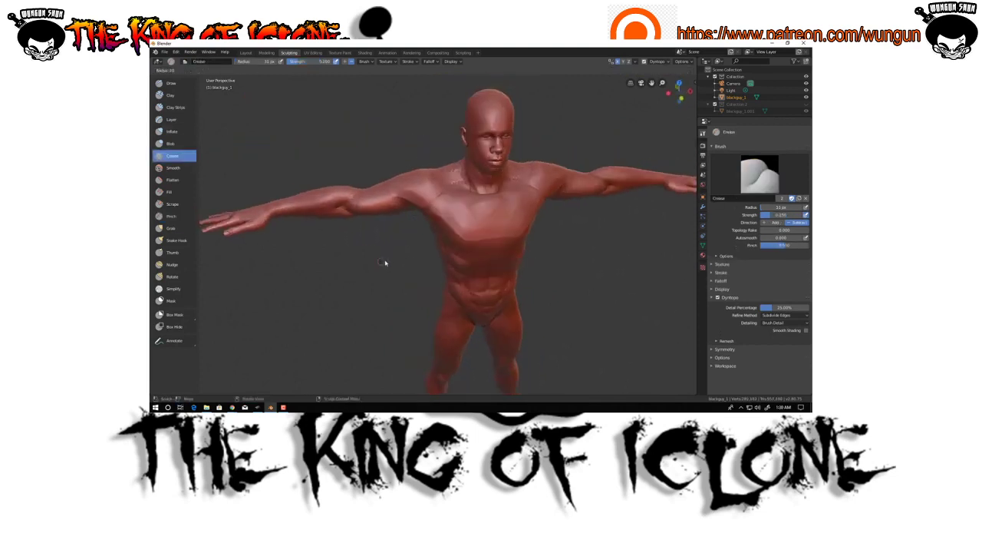
middle_drag(462, 178, 442, 181)
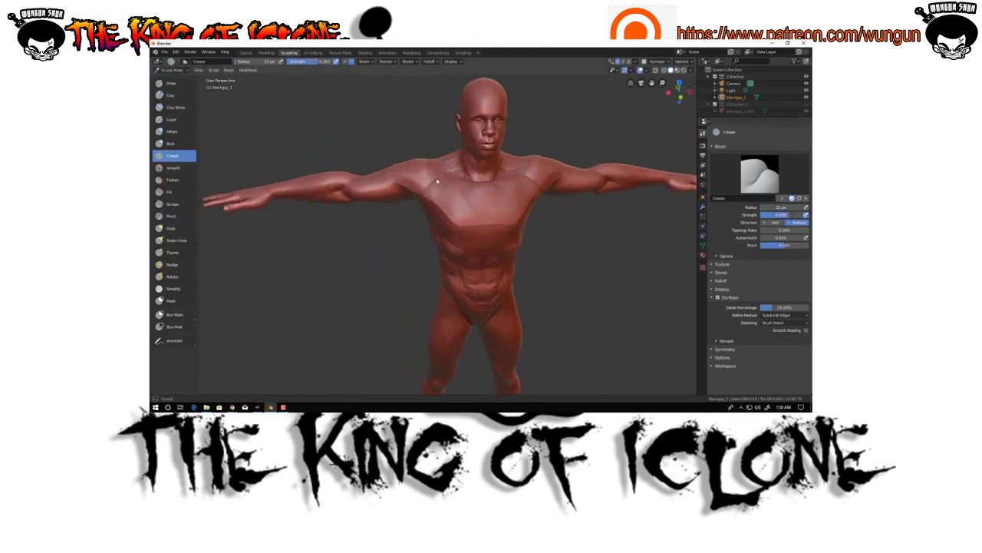
middle_drag(458, 166, 450, 169)
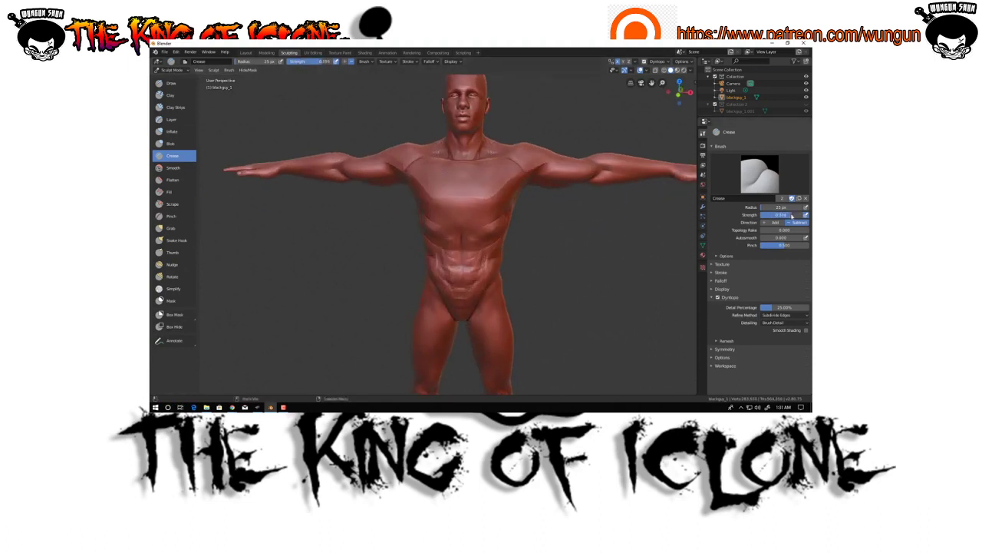
middle_drag(491, 219, 407, 210)
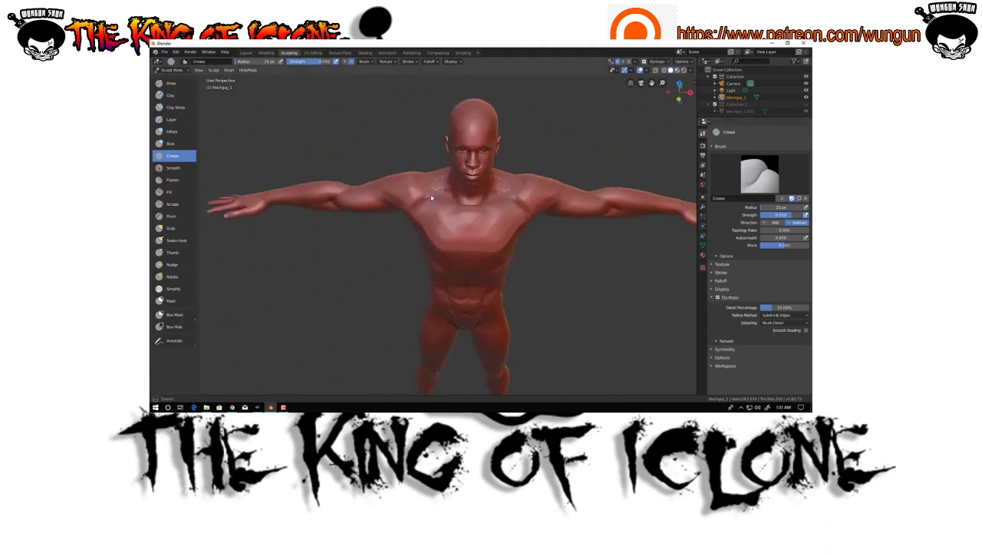
mouse_move(432, 197)
mouse_down()
mouse_move(452, 202)
mouse_move(457, 229)
mouse_move(470, 234)
mouse_up()
mouse_move(470, 233)
middle_down()
mouse_move(594, 208)
mouse_move(560, 227)
middle_up()
key(ctrl+z)
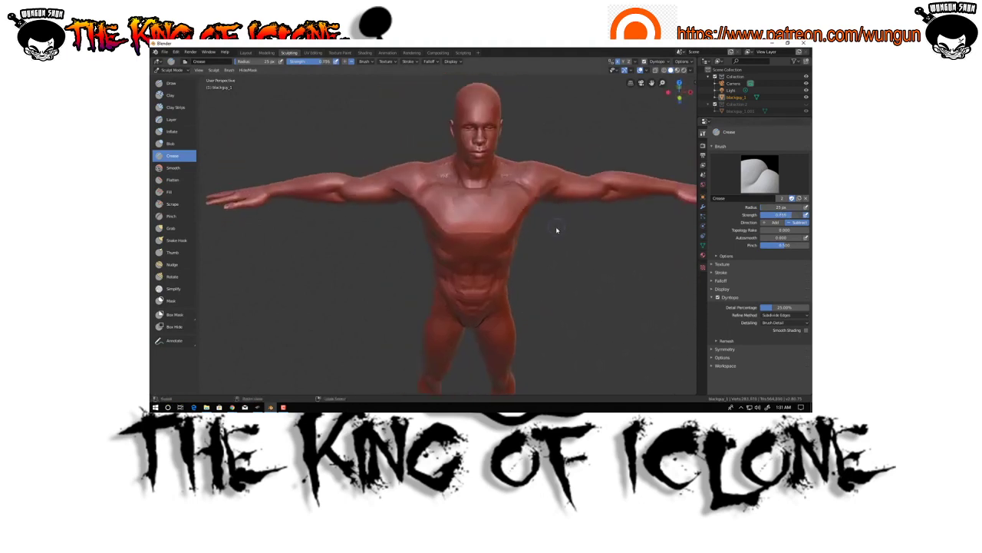
Crease the shoulder seams, the collar panel and the emblem outline below the chest, narrowing the brush radius to 13 px.
drag(448, 175, 450, 173)
middle_drag(503, 219, 609, 215)
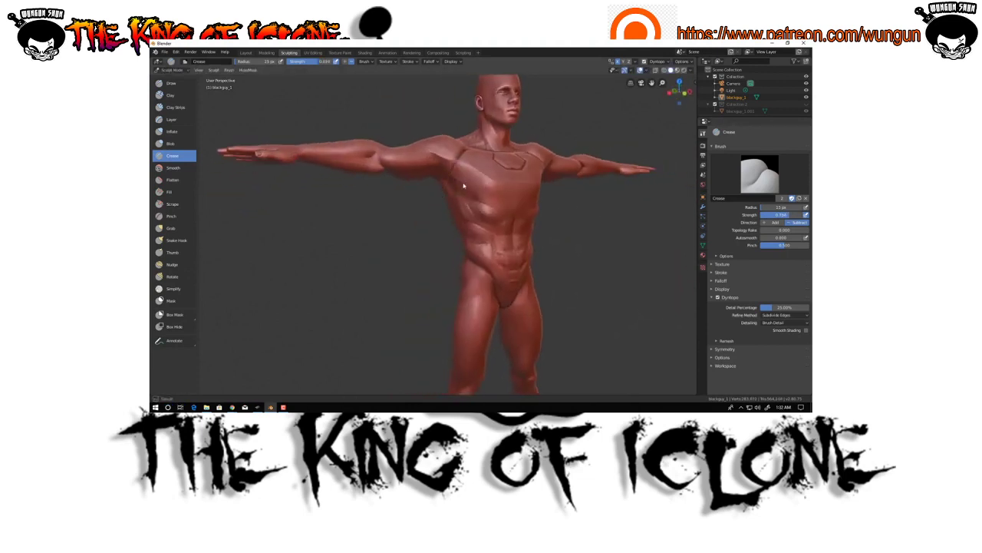
middle_drag(510, 209, 452, 203)
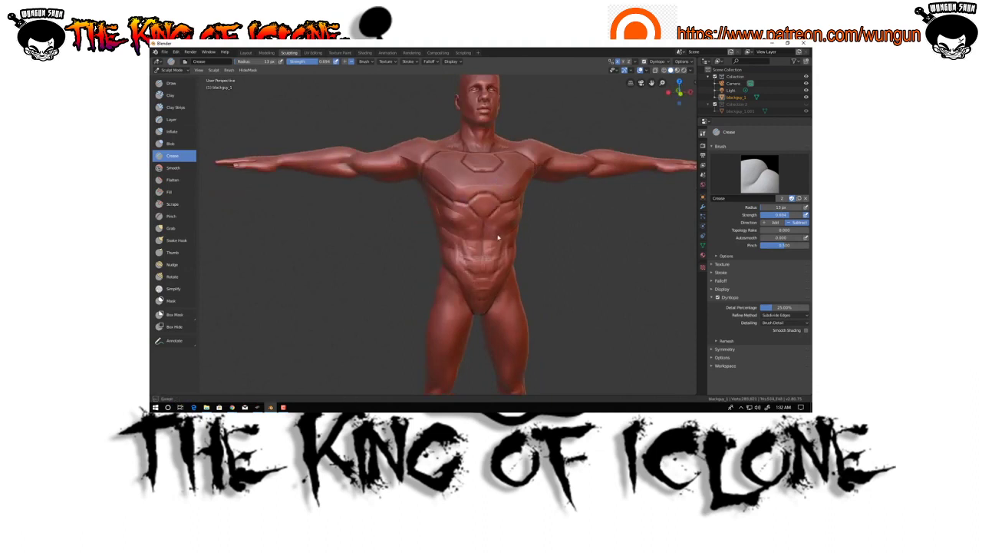
Crease grooves around the rib, abdomen, hip and pelvis panels, and soften the abdomen with the Smooth brush.
middle_drag(498, 238, 461, 192)
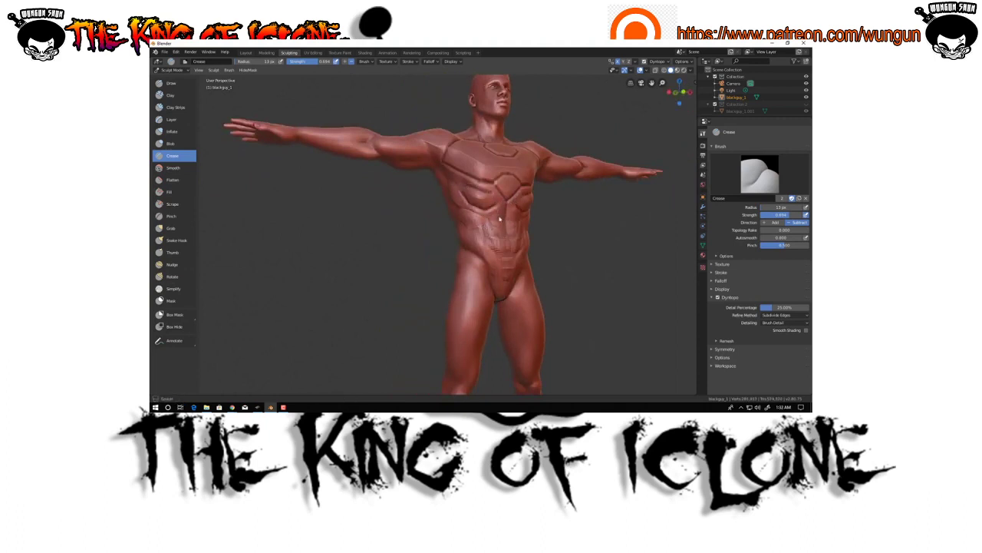
mouse_move(500, 220)
middle_down()
mouse_move(586, 186)
mouse_move(486, 224)
middle_up()
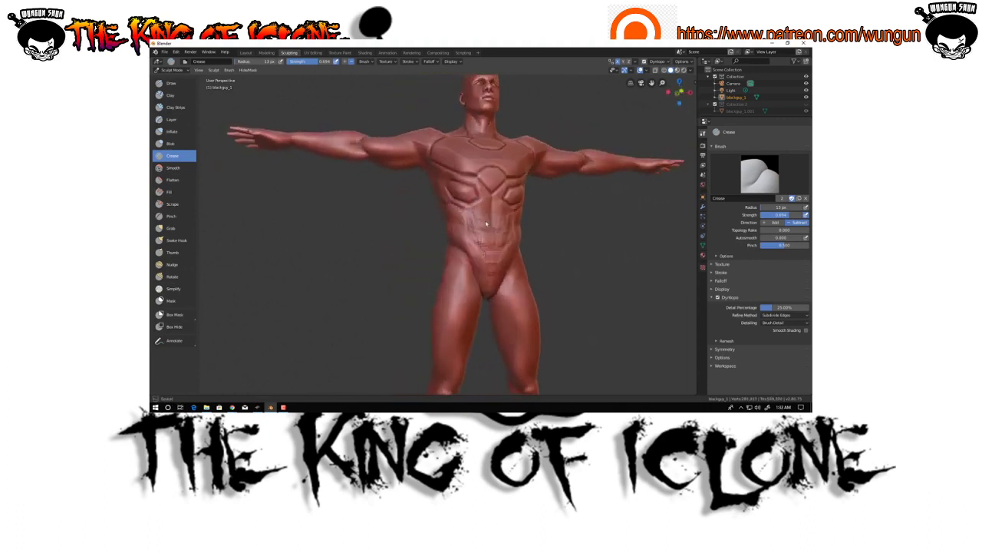
middle_drag(507, 258, 526, 265)
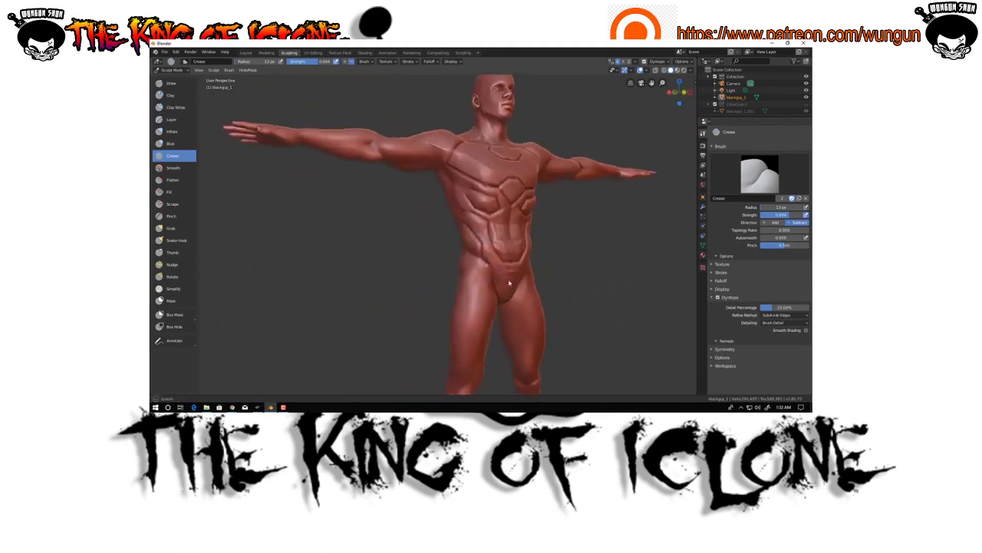
middle_drag(538, 275, 471, 220)
key(shift+s)
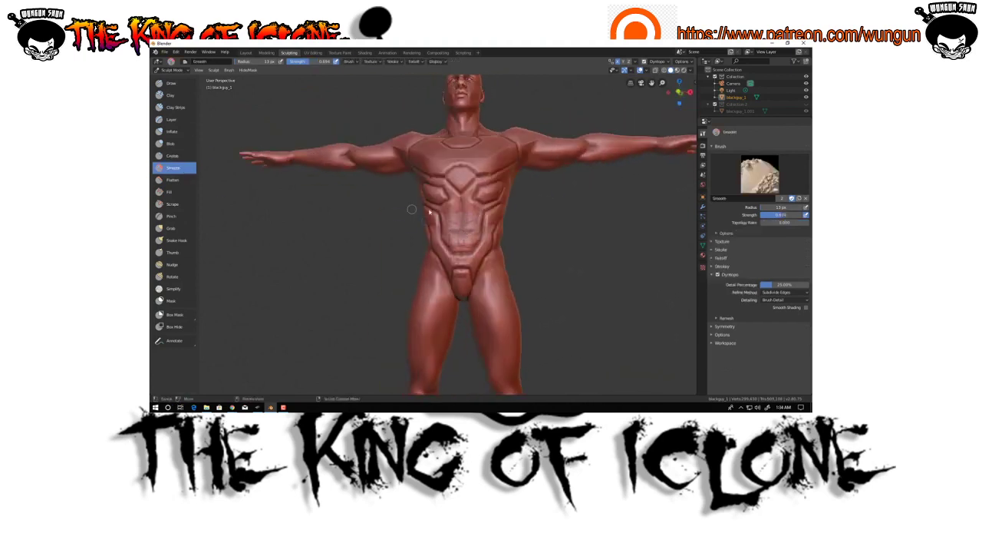
mouse_move(451, 228)
middle_down()
mouse_move(552, 213)
mouse_move(502, 202)
mouse_move(445, 214)
middle_up()
Crease the outlines of the shoulder panels, continuing them around to the back.
key(shift+c)
middle_drag(493, 246, 457, 205)
scroll(435, 153, up, 2)
middle_drag(465, 245, 454, 212)
middle_drag(466, 256, 215, 224)
mouse_move(428, 242)
middle_down()
mouse_move(423, 230)
mouse_move(434, 239)
mouse_move(522, 237)
mouse_move(474, 211)
mouse_move(477, 245)
mouse_move(482, 169)
mouse_move(479, 231)
mouse_move(452, 230)
mouse_move(449, 207)
mouse_move(436, 226)
mouse_move(411, 223)
mouse_move(413, 231)
mouse_move(400, 219)
mouse_move(445, 227)
mouse_move(431, 230)
mouse_move(475, 218)
mouse_move(478, 232)
mouse_move(424, 219)
mouse_move(428, 244)
mouse_move(462, 264)
mouse_move(415, 245)
middle_up()
Sharpen the shoulder panel grooves with the Pinch brush and level the front torso panels with the Scrape brush.
key(shift+t)
click(172, 156)
click(172, 216)
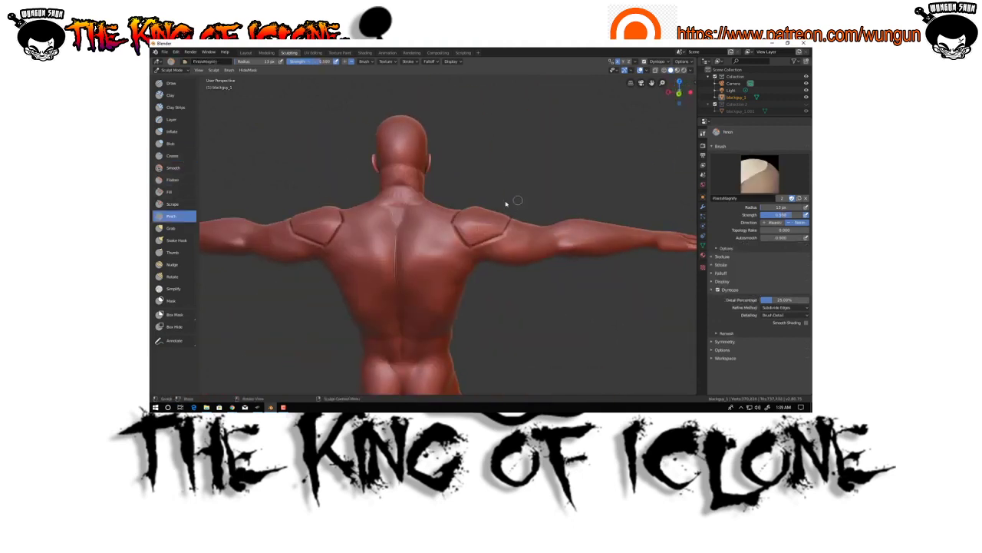
mouse_move(513, 200)
middle_down()
mouse_move(457, 231)
mouse_move(484, 247)
mouse_move(419, 226)
mouse_move(437, 238)
mouse_move(453, 230)
mouse_move(431, 211)
mouse_move(408, 249)
mouse_move(443, 225)
mouse_move(507, 261)
mouse_move(479, 204)
mouse_move(470, 224)
mouse_move(487, 248)
mouse_move(377, 212)
mouse_move(484, 248)
mouse_move(446, 251)
mouse_move(465, 240)
middle_up()
key(shift+t)
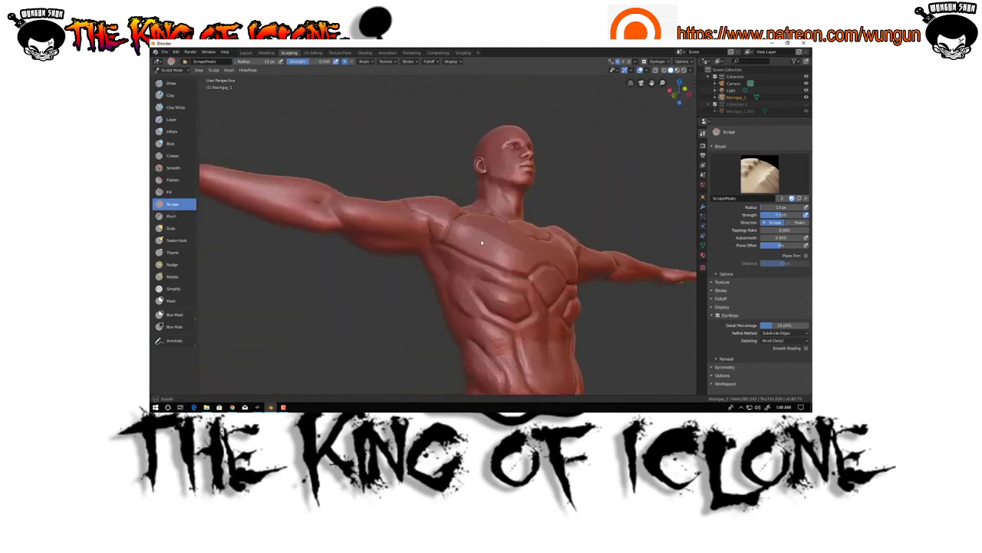